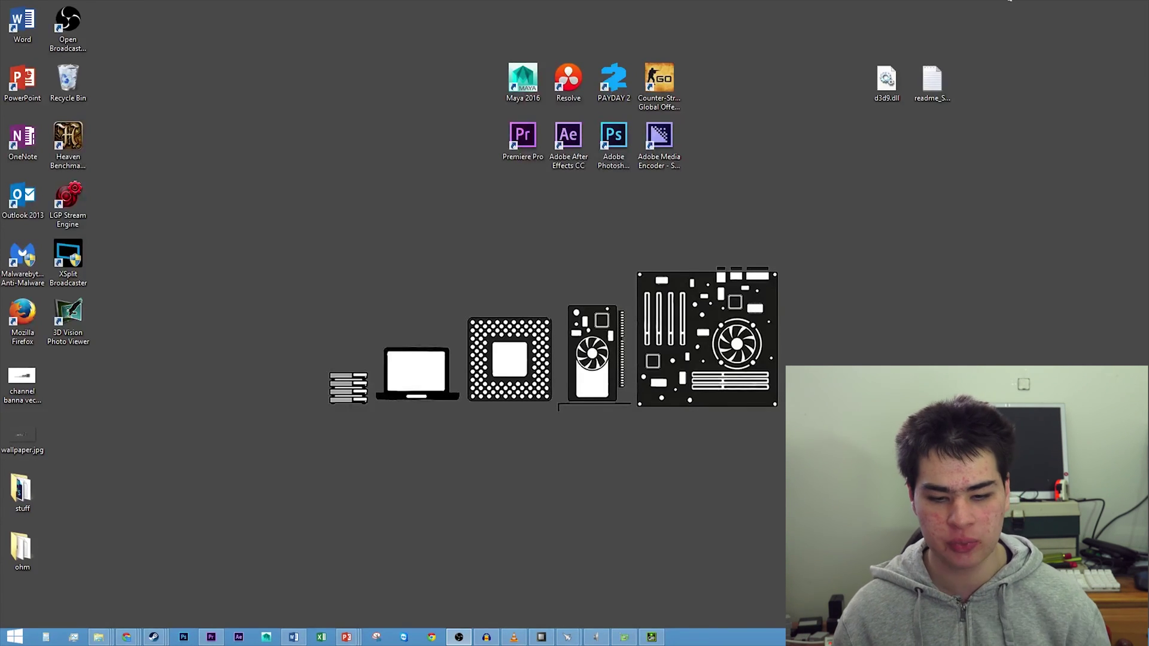
Open the NVIDIA Control Panel from the desktop and view its Surround and PhysX configuration
right_click(701, 356)
click(781, 415)
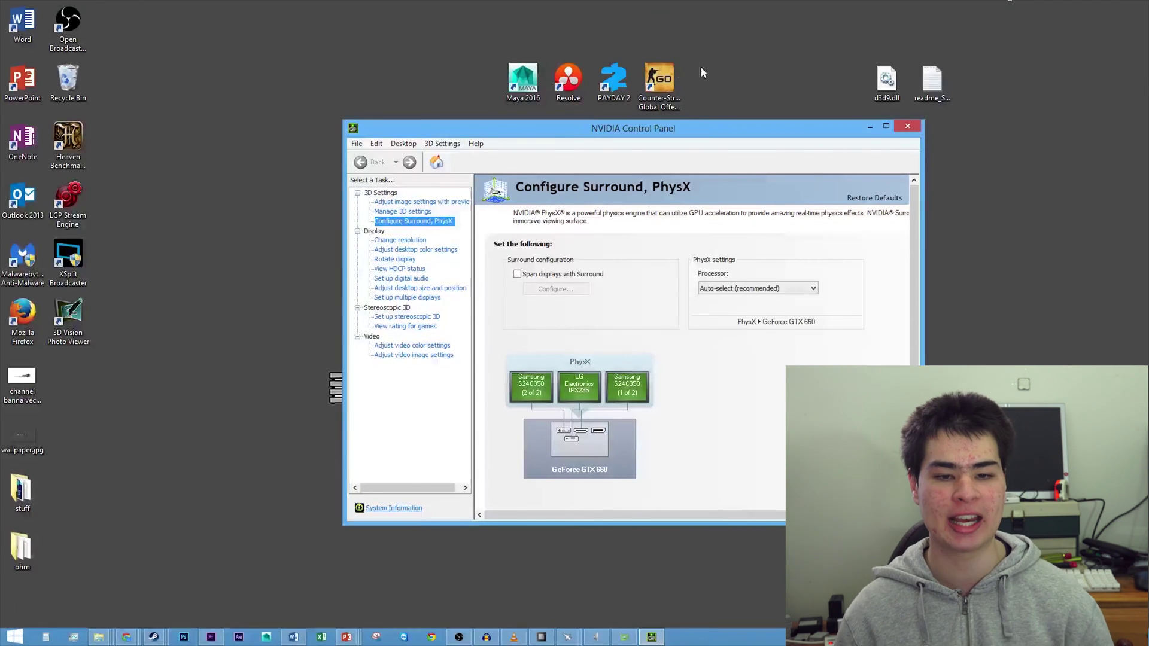
Launch PAYDAY 2 from the desktop and continue past the title screen to the main menu
click(659, 81)
click(609, 84)
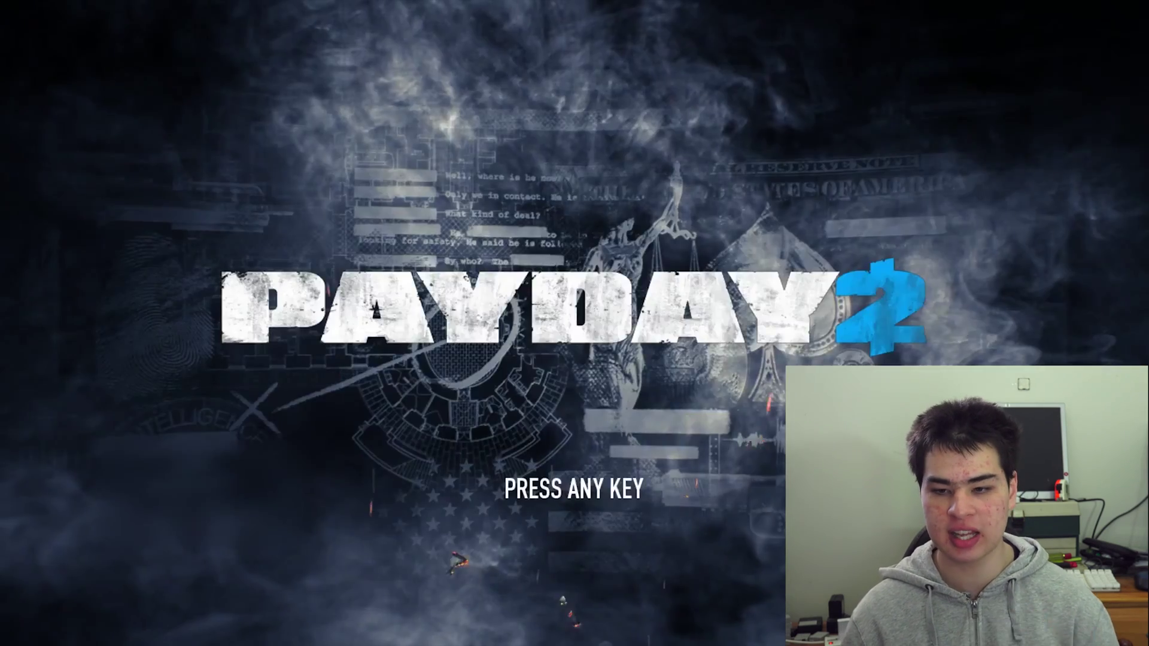
key(Return)
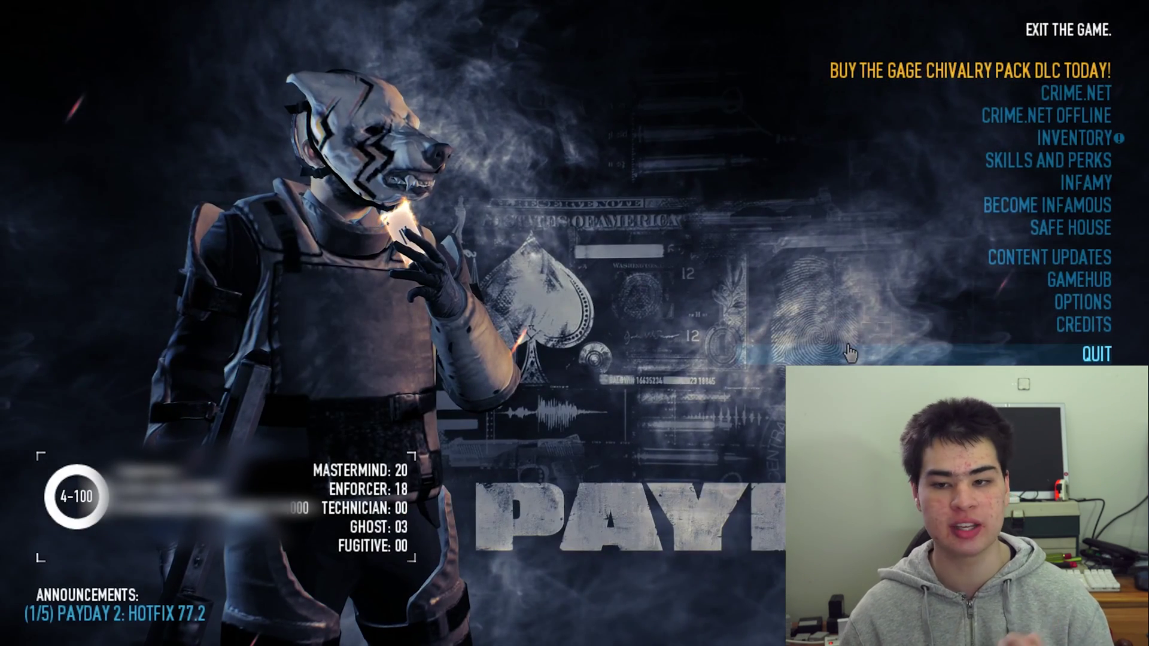
Check which resolutions PAYDAY 2 offers in its video options, and back out without changing the setting
click(986, 299)
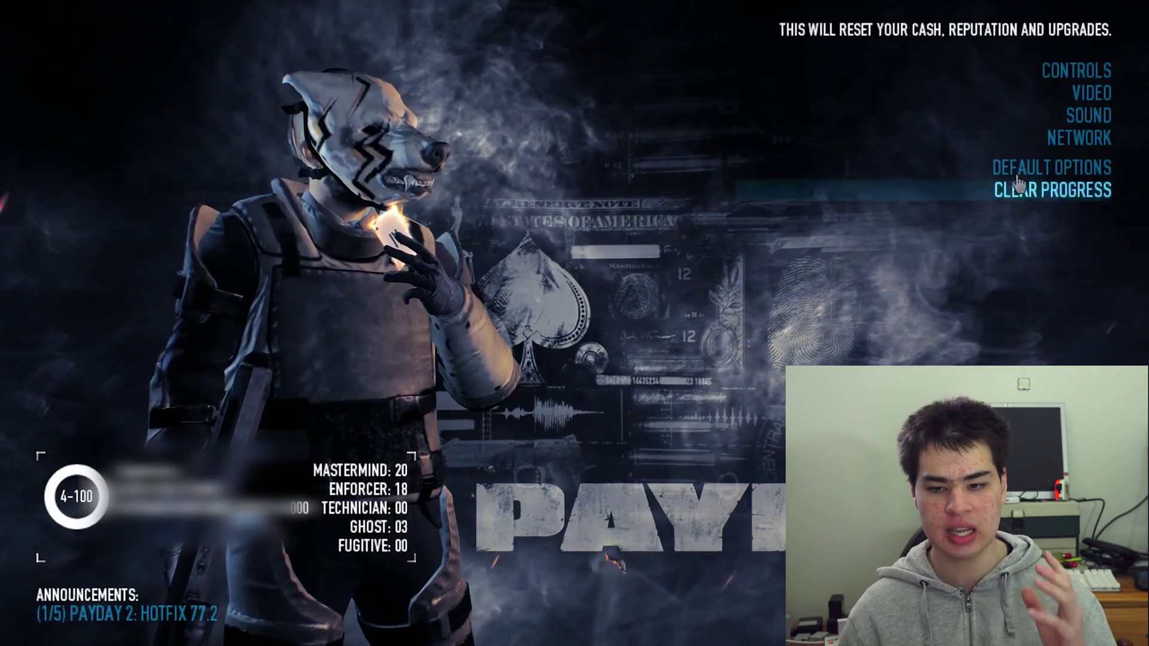
click(1034, 93)
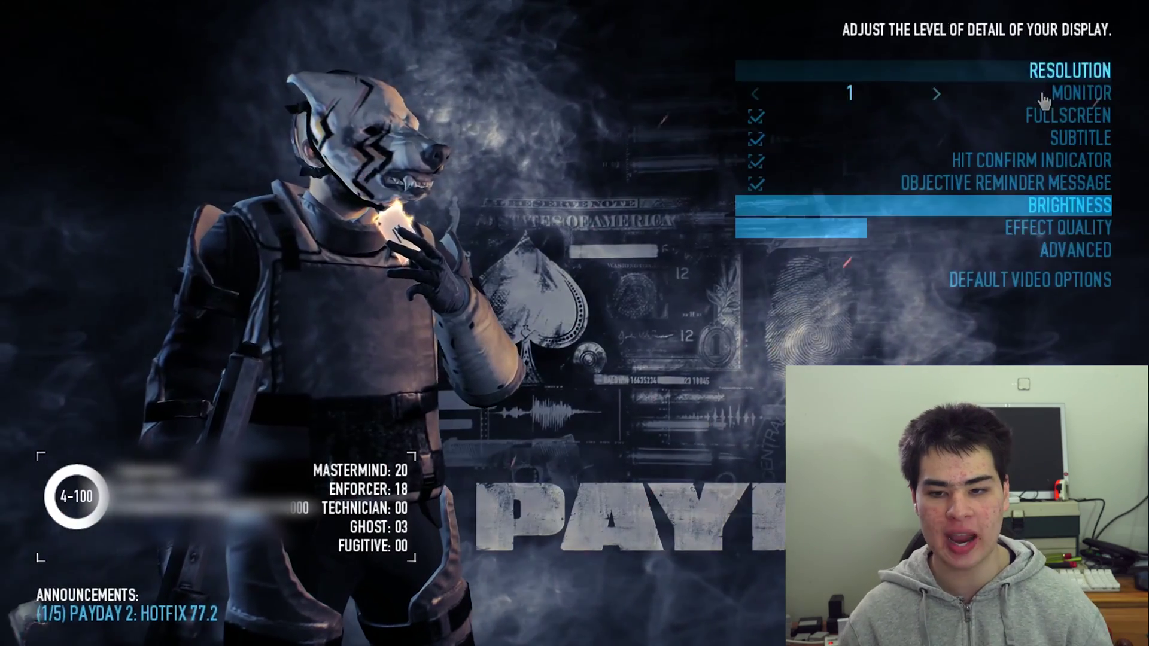
click(1012, 77)
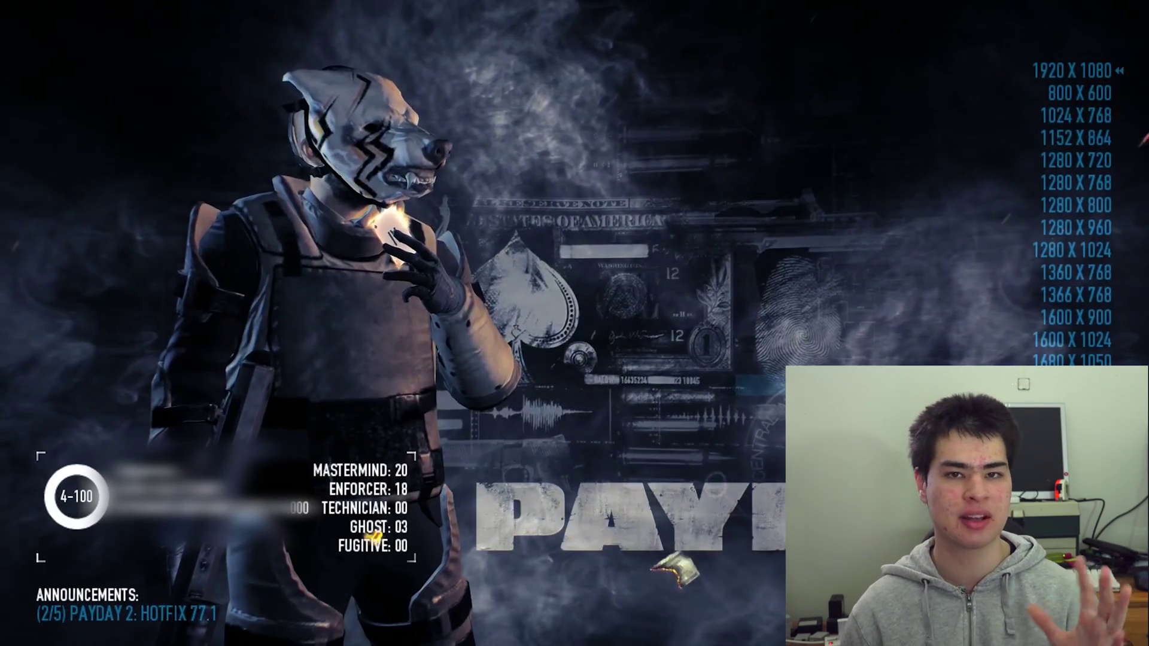
key(Escape)
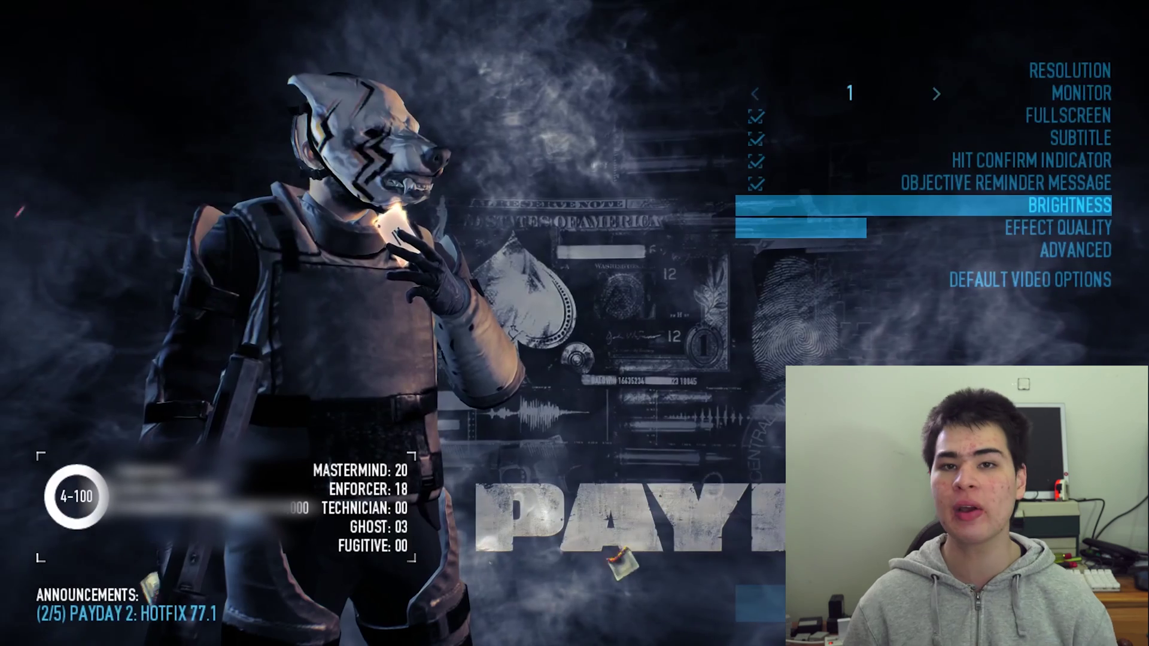
key(Escape)
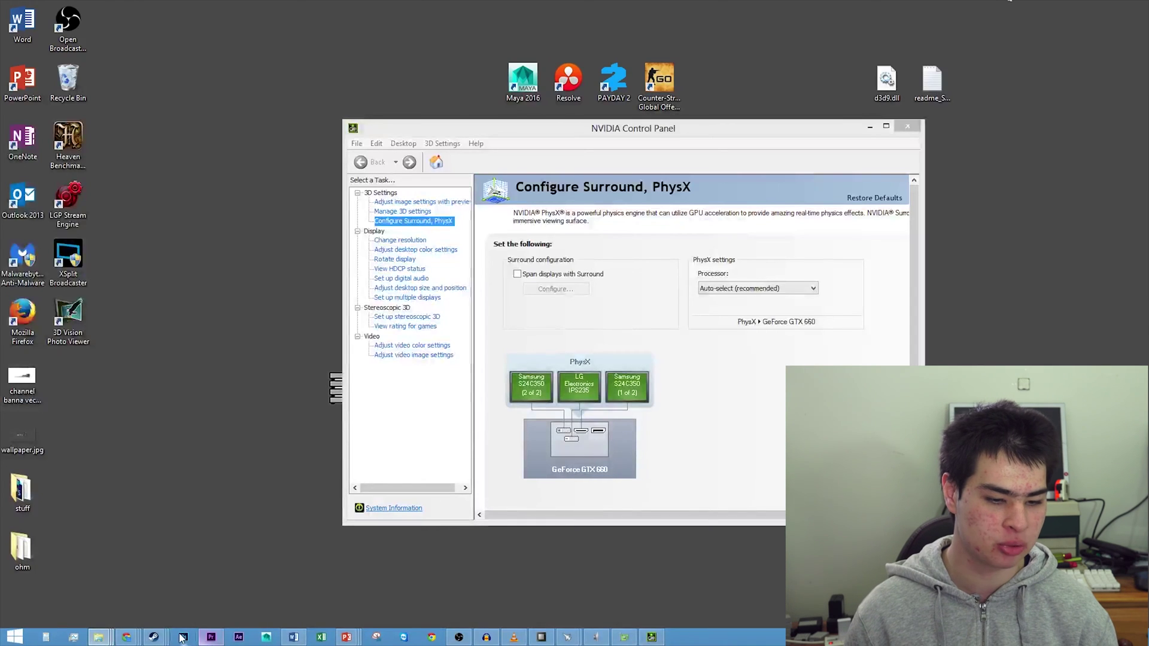
Switch to Chrome's SoftTH website window, review the description and download links, and minimise the browser
mouse_move(125, 639)
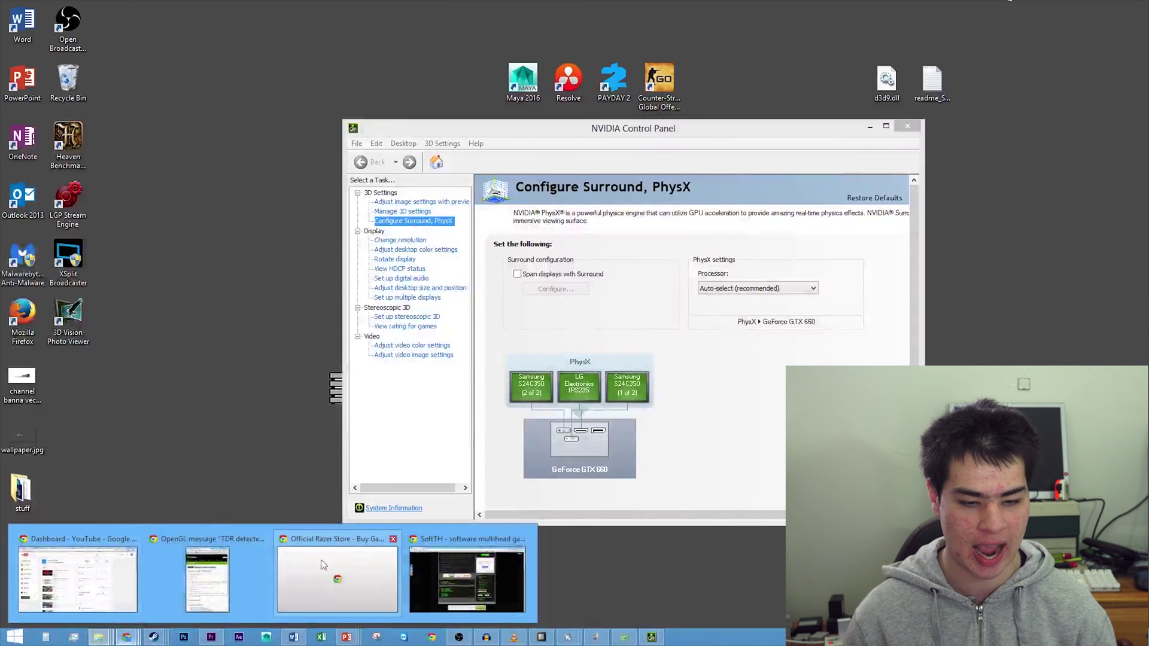
click(429, 568)
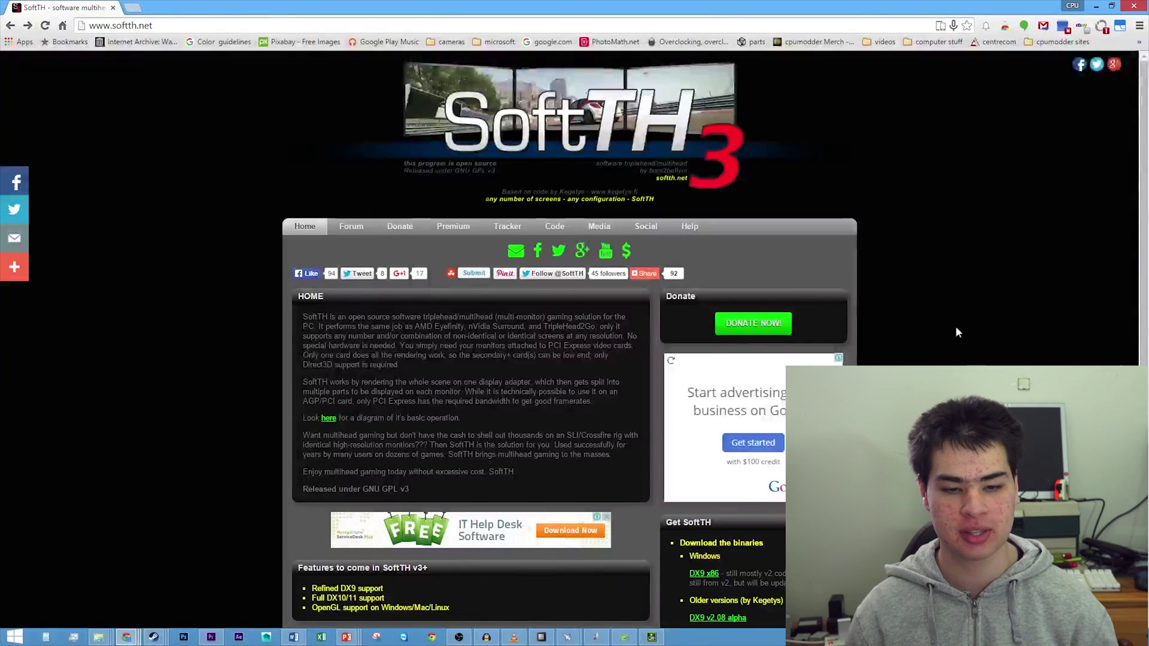
scroll(966, 305, down, 2)
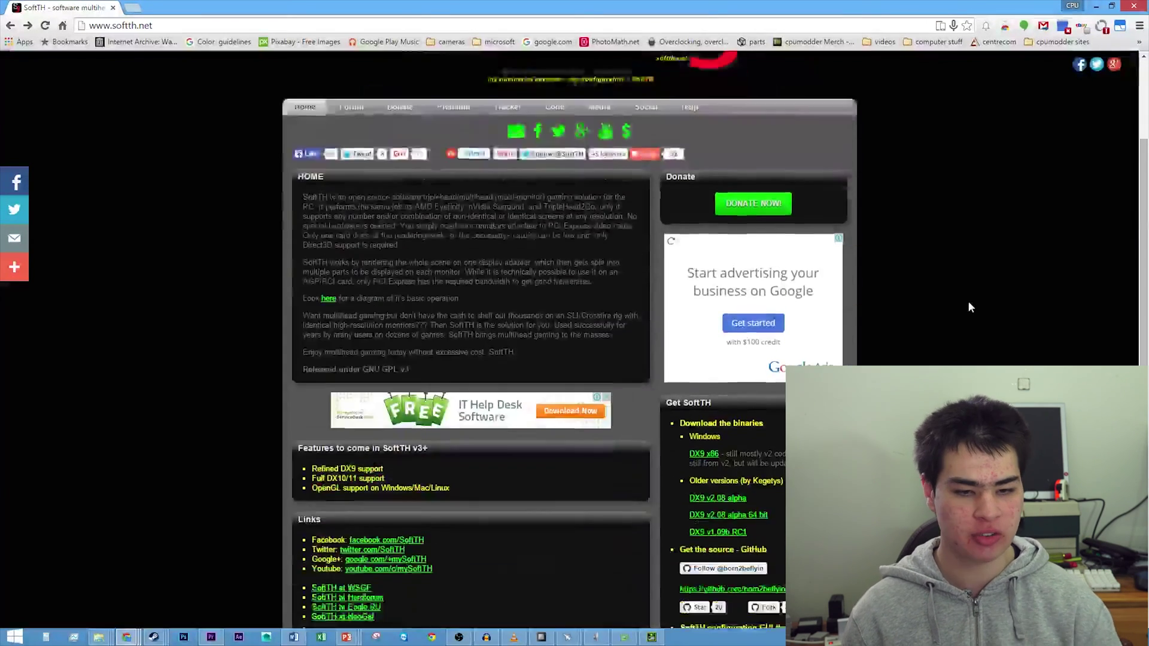
scroll(968, 301, down, 2)
scroll(971, 255, up, 6)
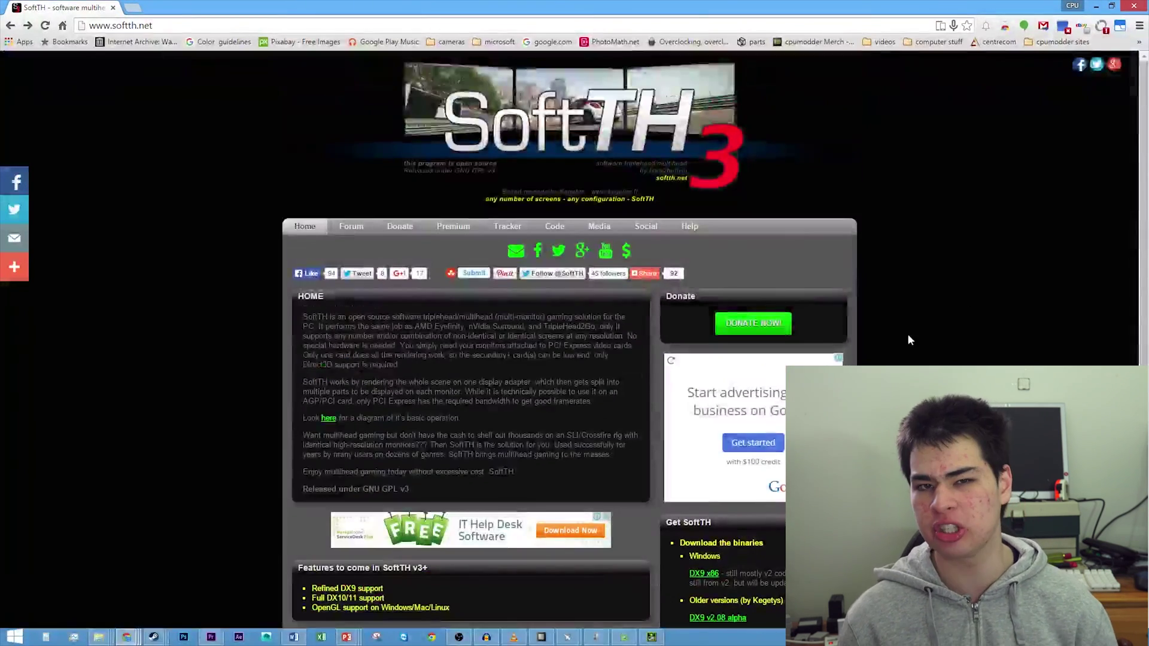
scroll(897, 341, down, 2)
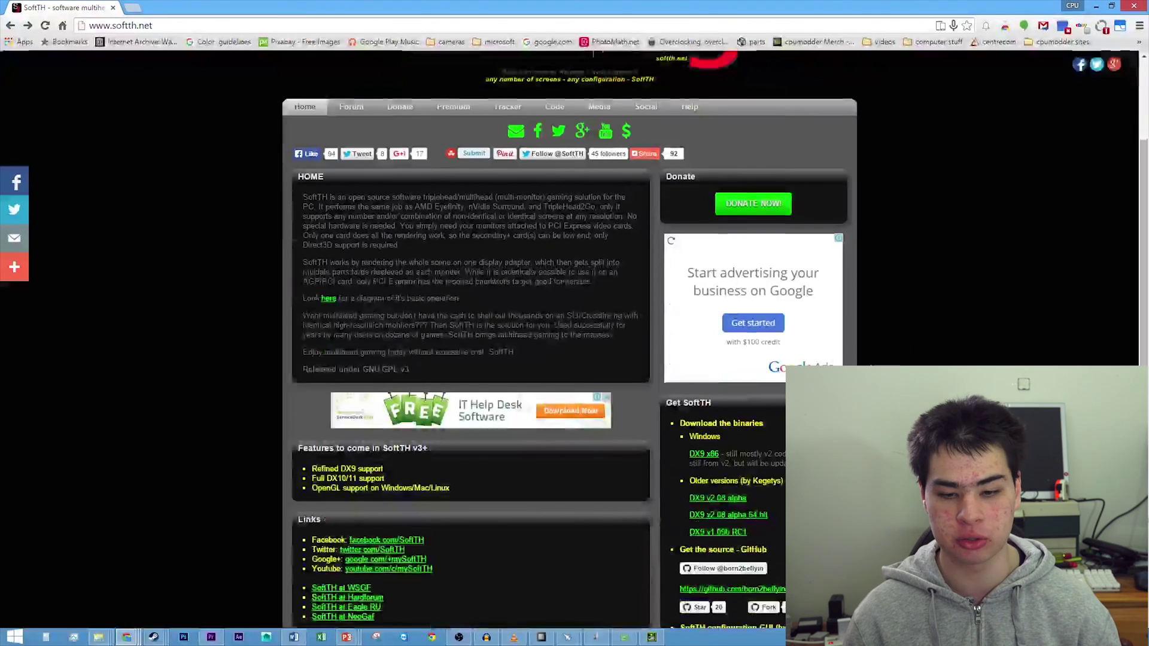
scroll(458, 333, down, 2)
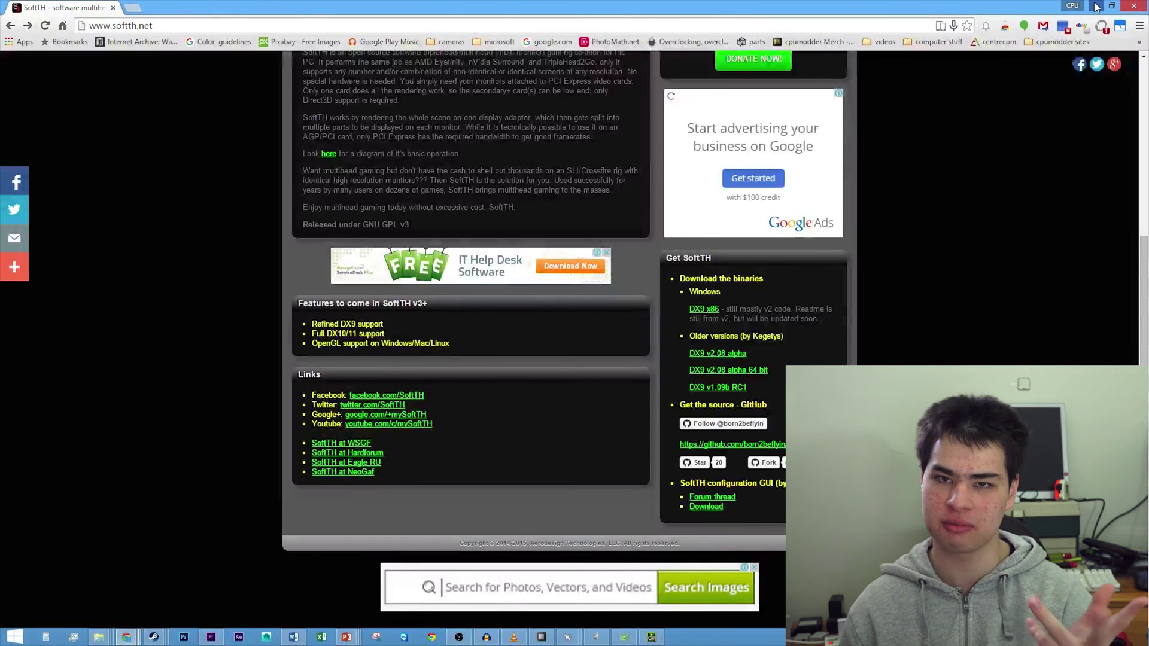
click(1096, 6)
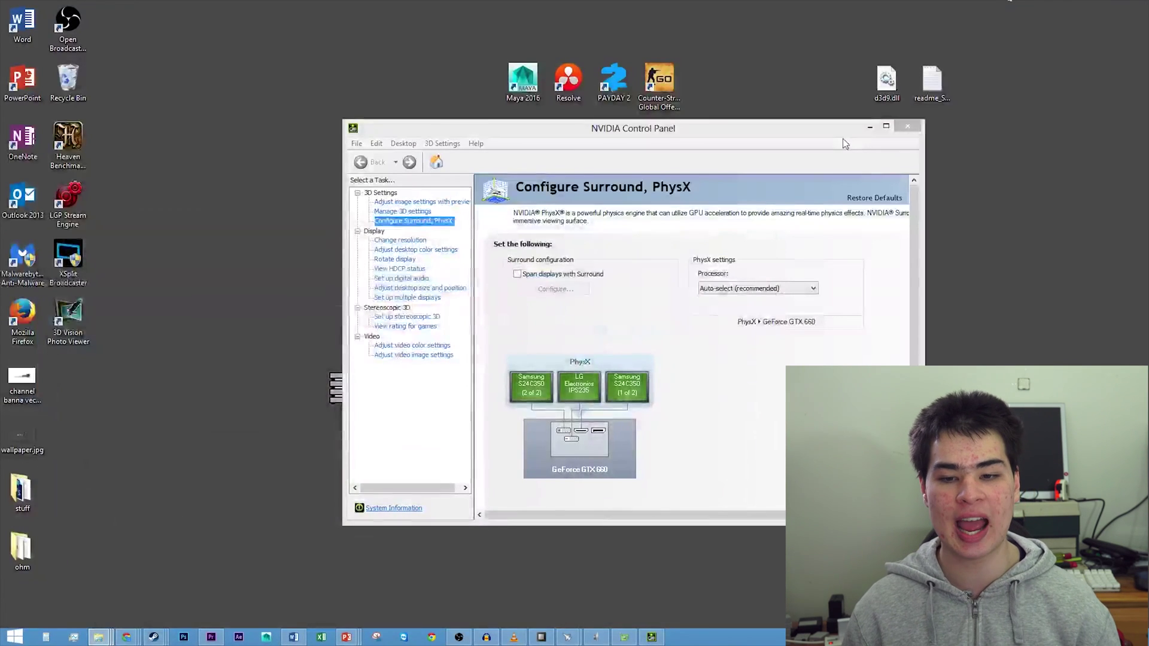
Minimise the NVIDIA Control Panel and locate the SoftTH readme and d3d9.dll files on the desktop
click(870, 127)
drag(858, 3, 1004, 175)
click(932, 81)
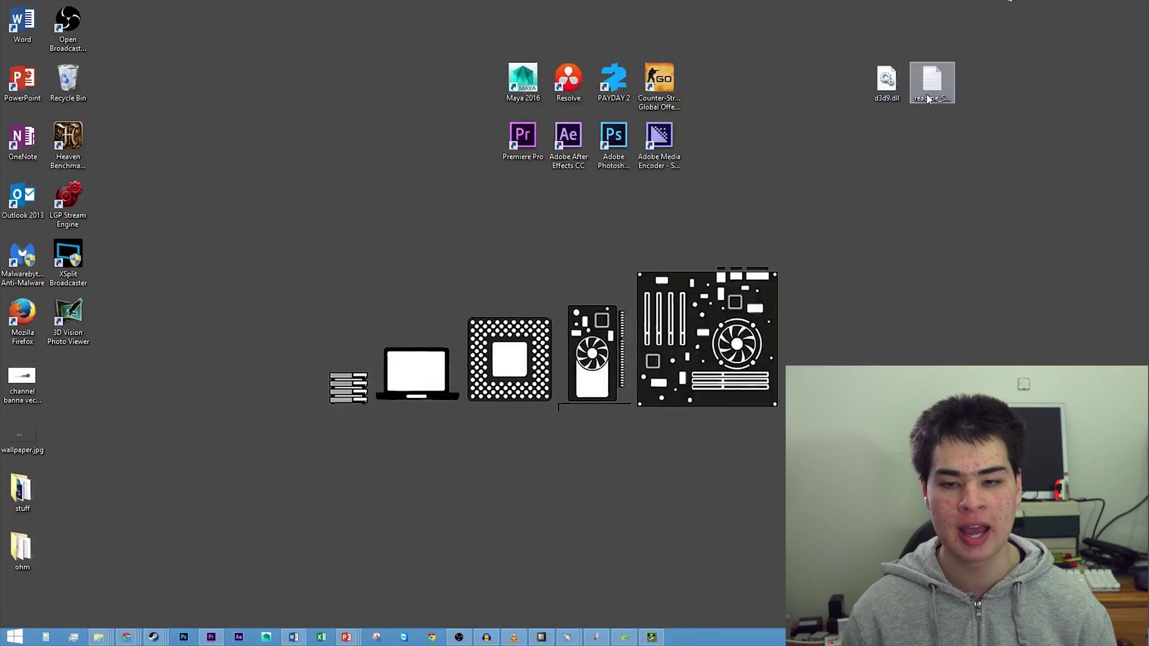
click(879, 90)
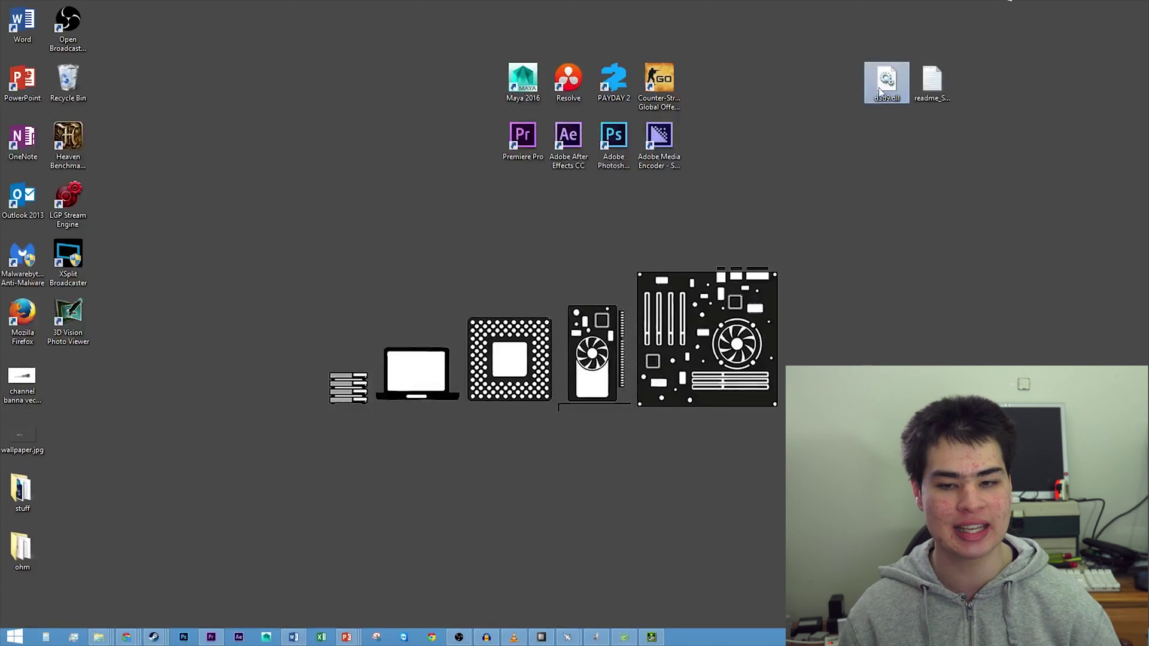
click(937, 102)
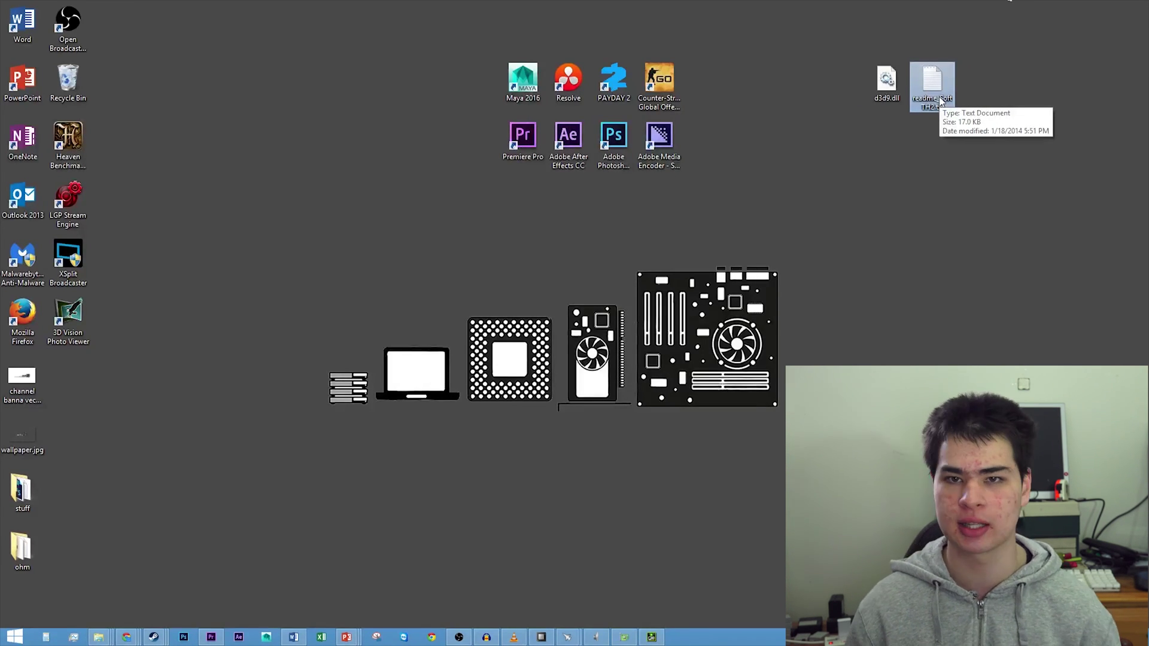
click(886, 84)
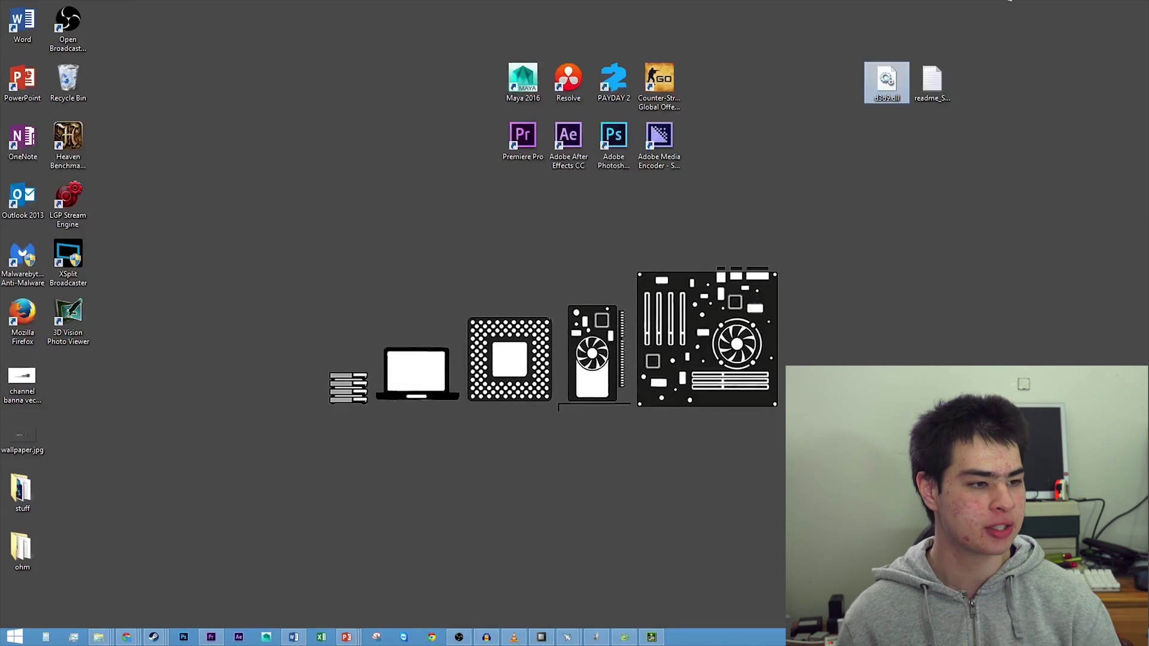
Switch to File Explorer and open the PAYDAY 2 game folder under SteamLibrary, SteamApps, common on the steam (S:) drive
click(99, 637)
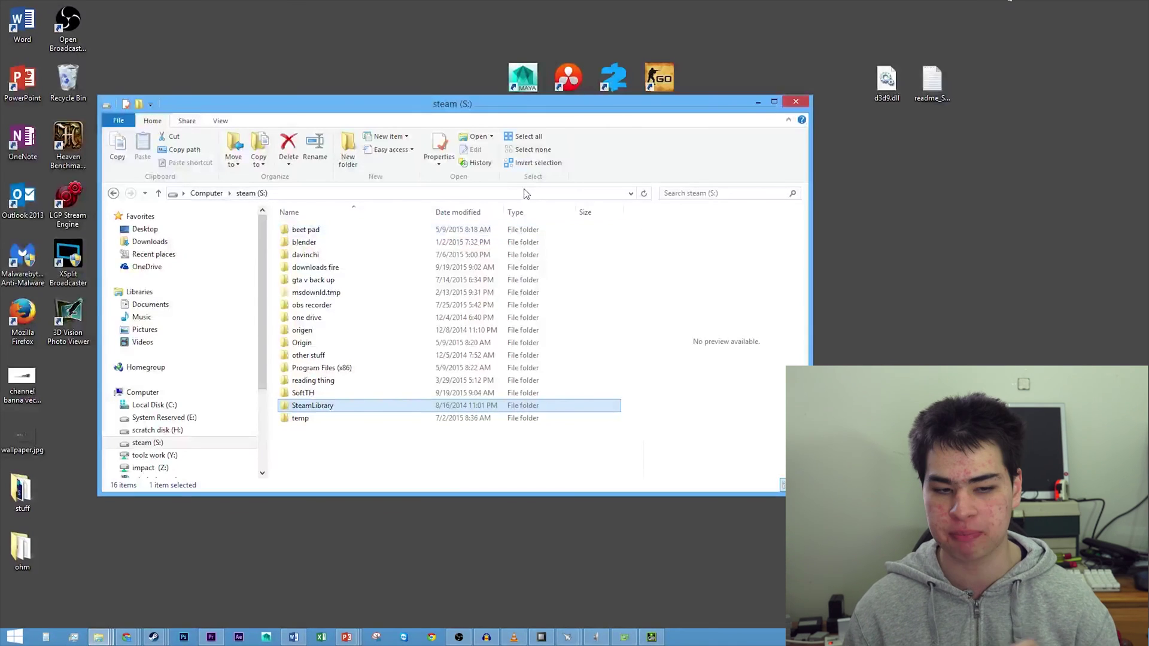
double_click(318, 406)
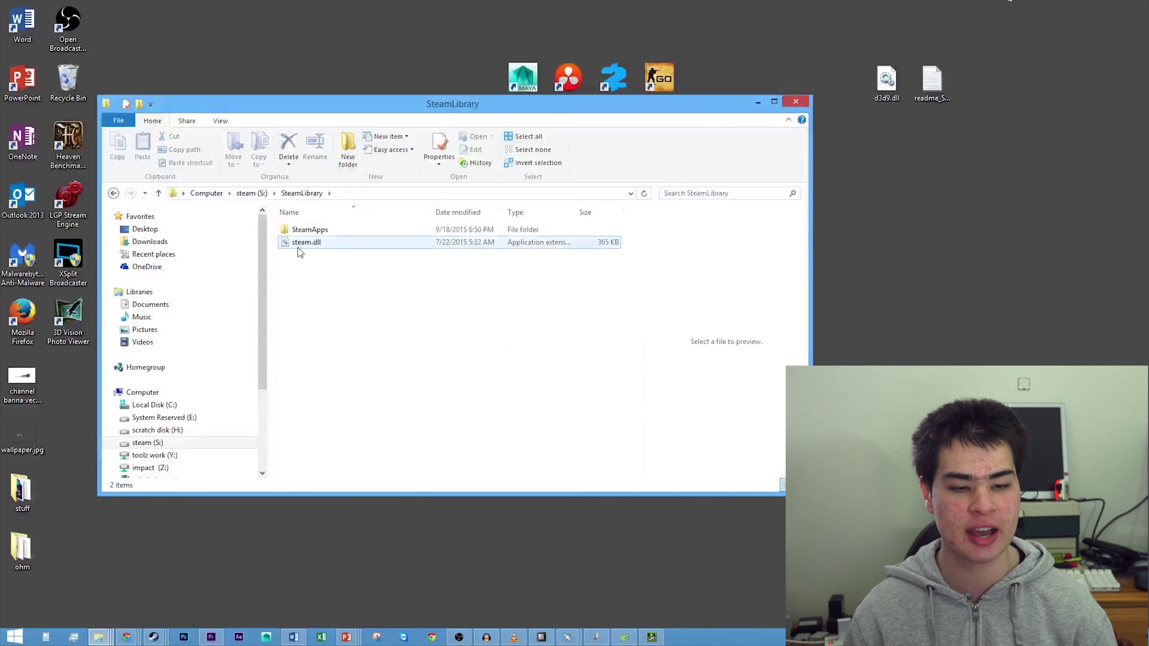
double_click(313, 232)
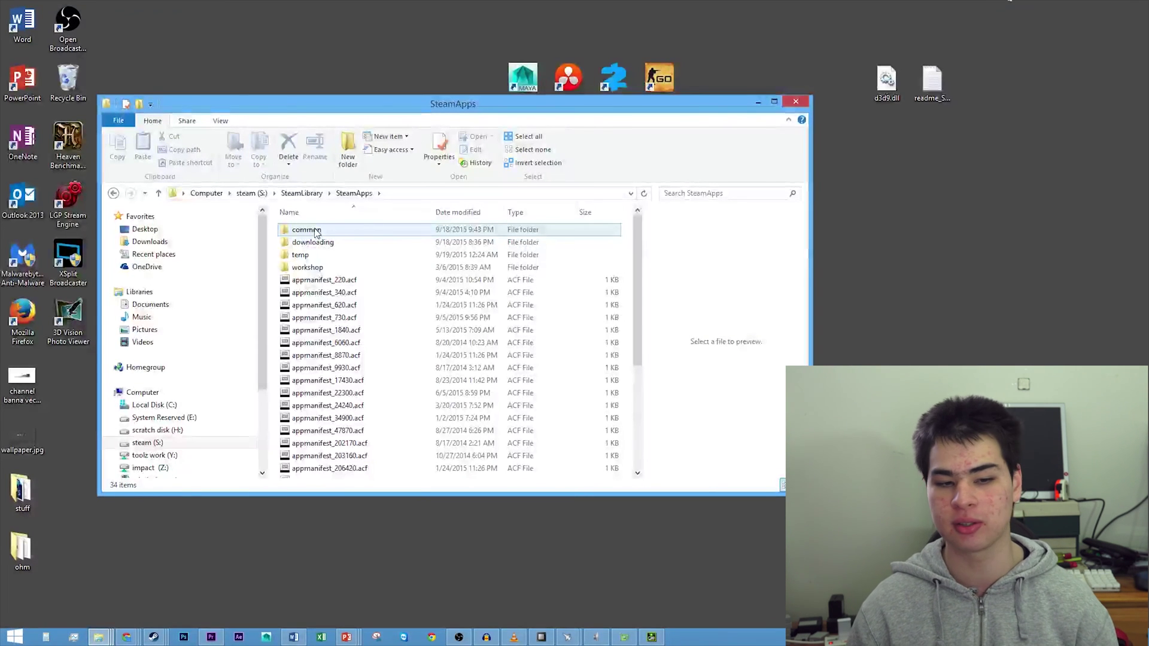
double_click(316, 231)
scroll(422, 374, down, 1)
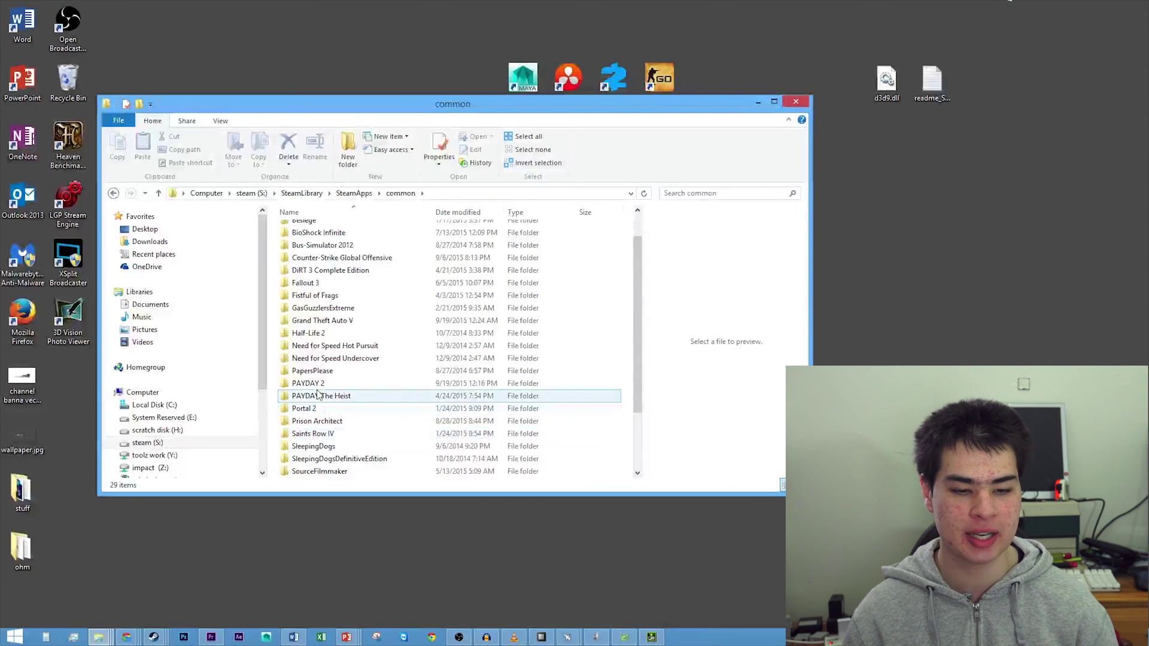
double_click(313, 383)
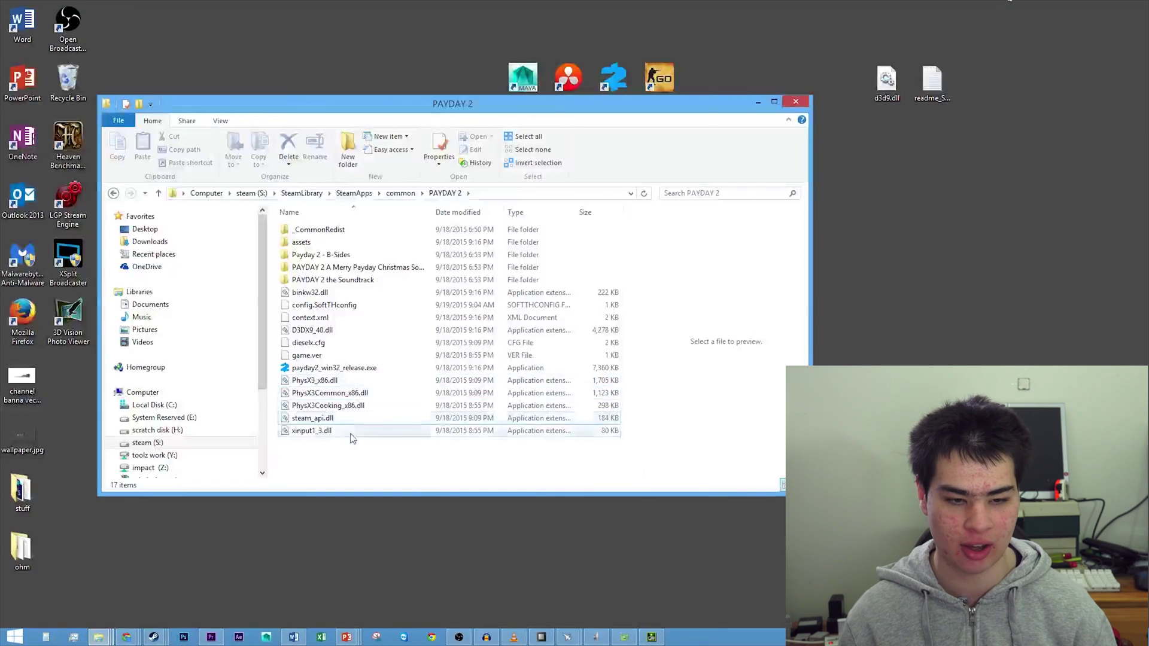
Copy d3d9.dll from the desktop into the PAYDAY 2 folder containing payday2_win32_release.exe, and minimise the folder window
click(383, 368)
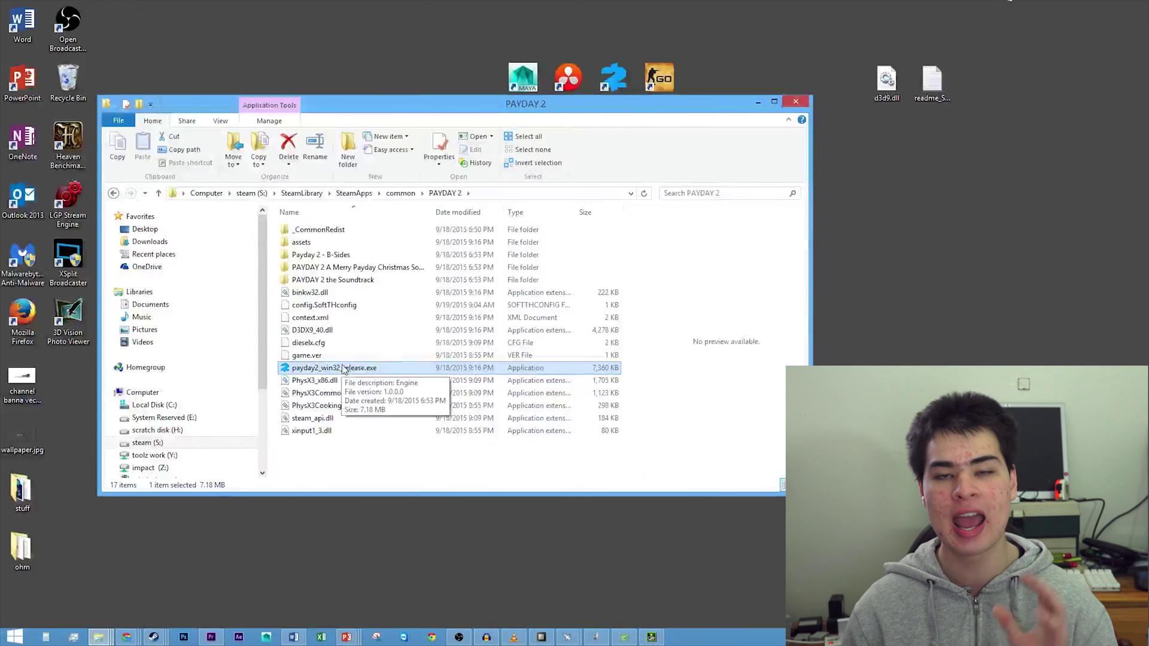
click(884, 89)
drag(885, 90, 492, 460)
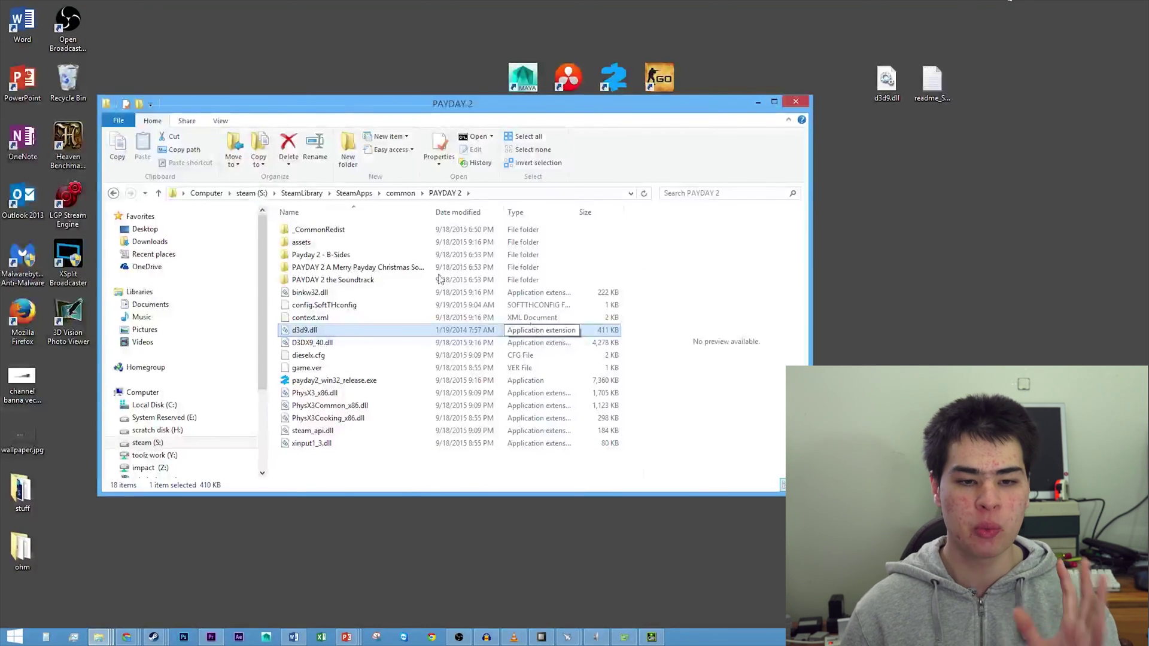
click(756, 103)
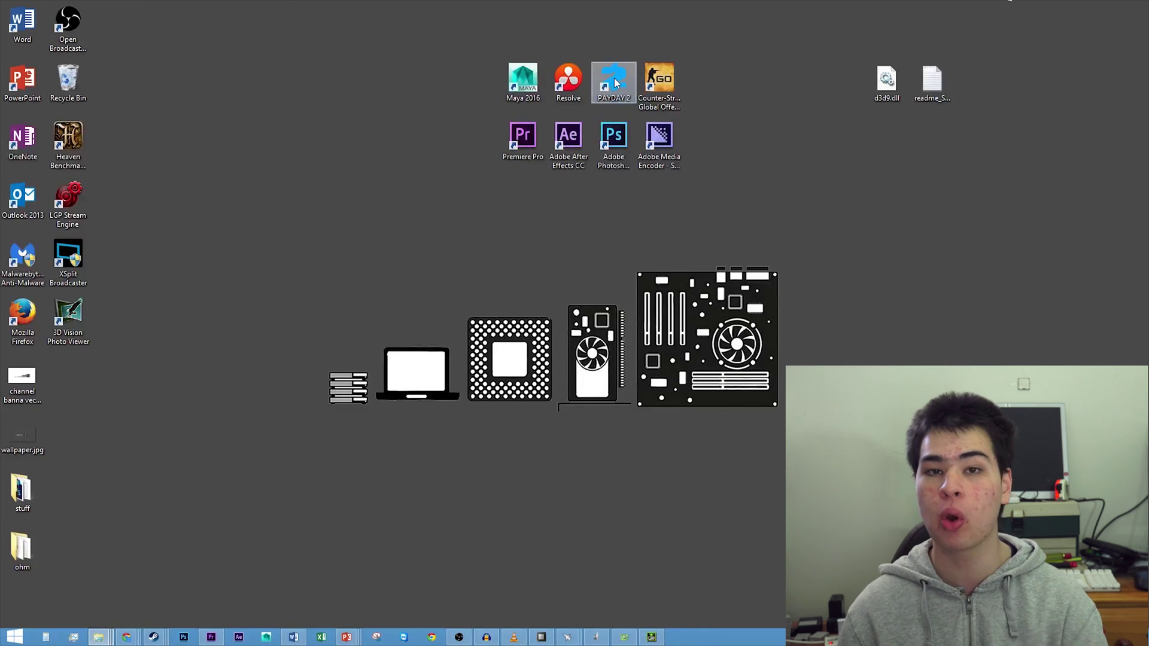
Relaunch PAYDAY 2 and check its video resolution list for the 5760 x 1080 option
double_click(615, 83)
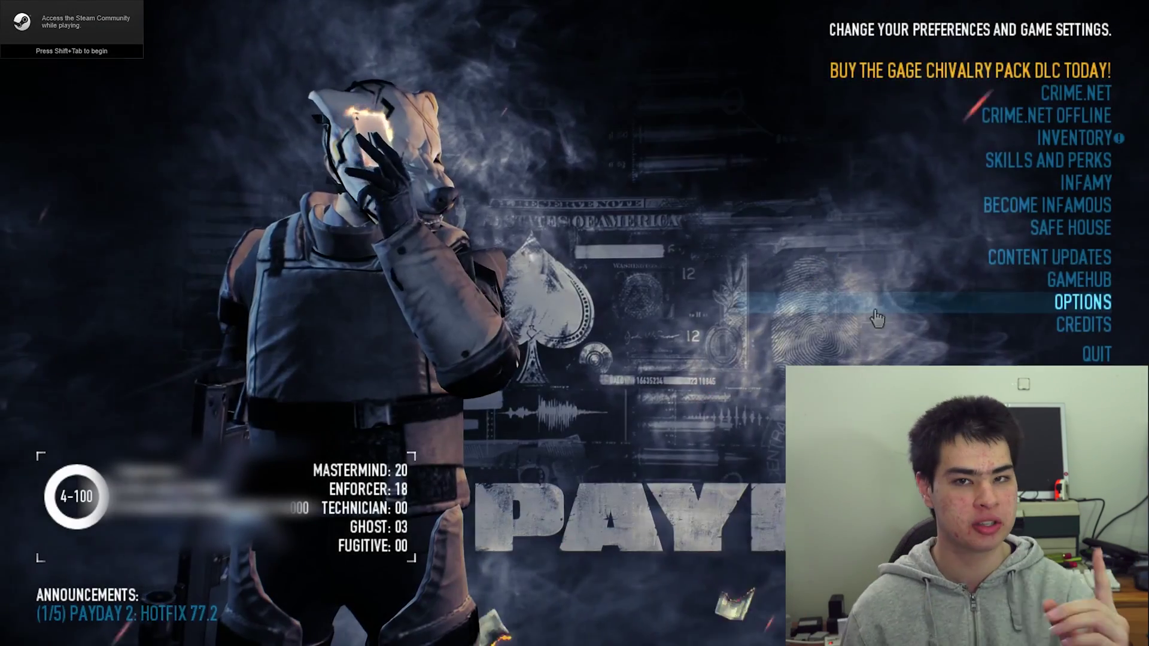
click(1018, 443)
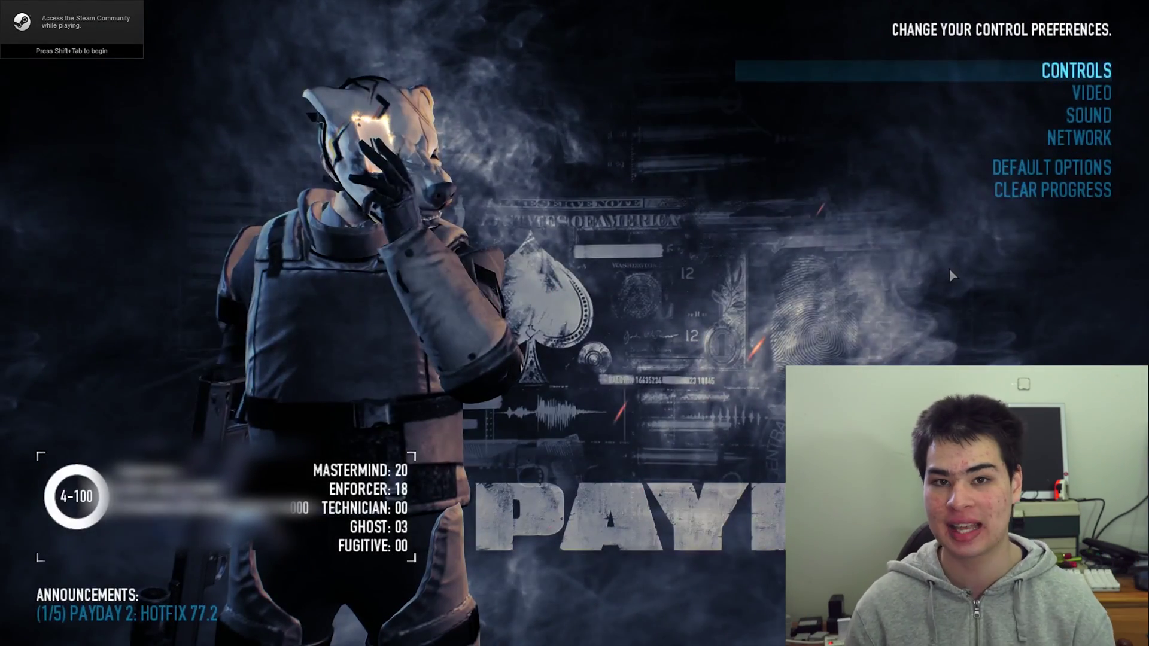
click(1036, 94)
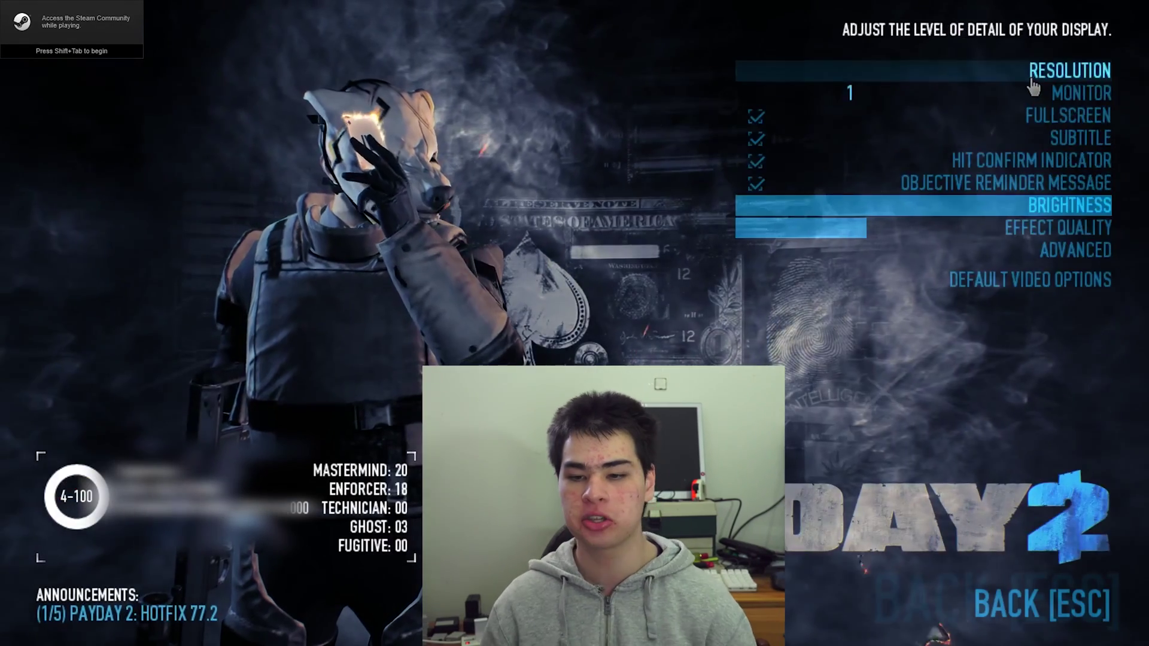
click(1033, 80)
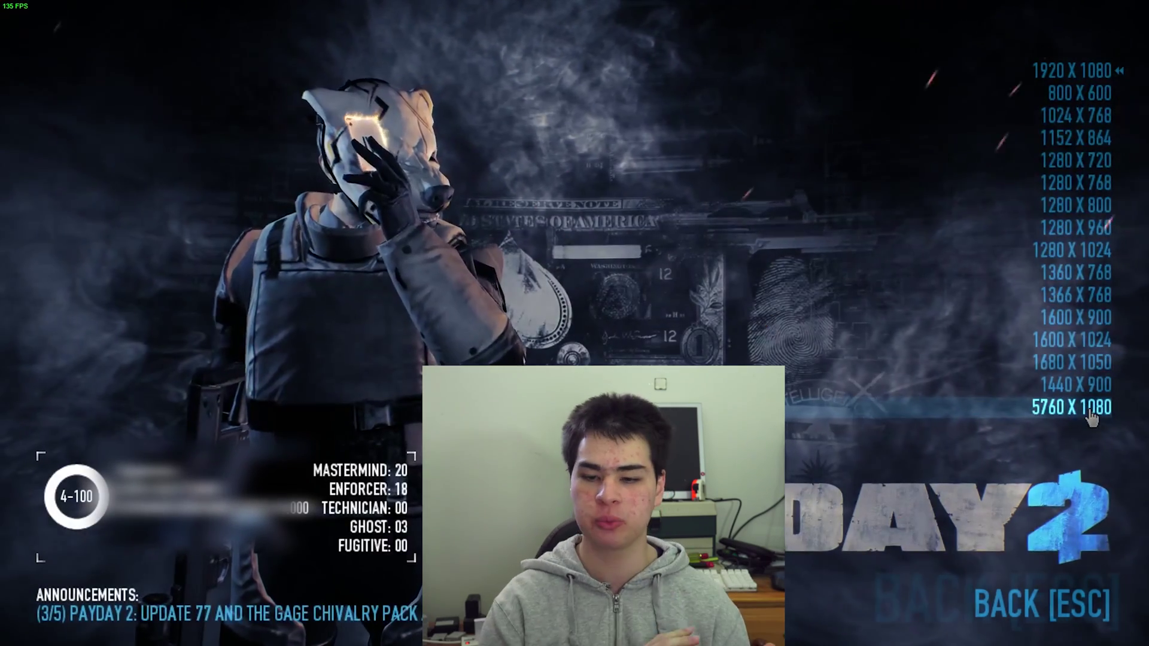
Leave the resolution list and options without changing the resolution, and request to quit the game
click(1059, 604)
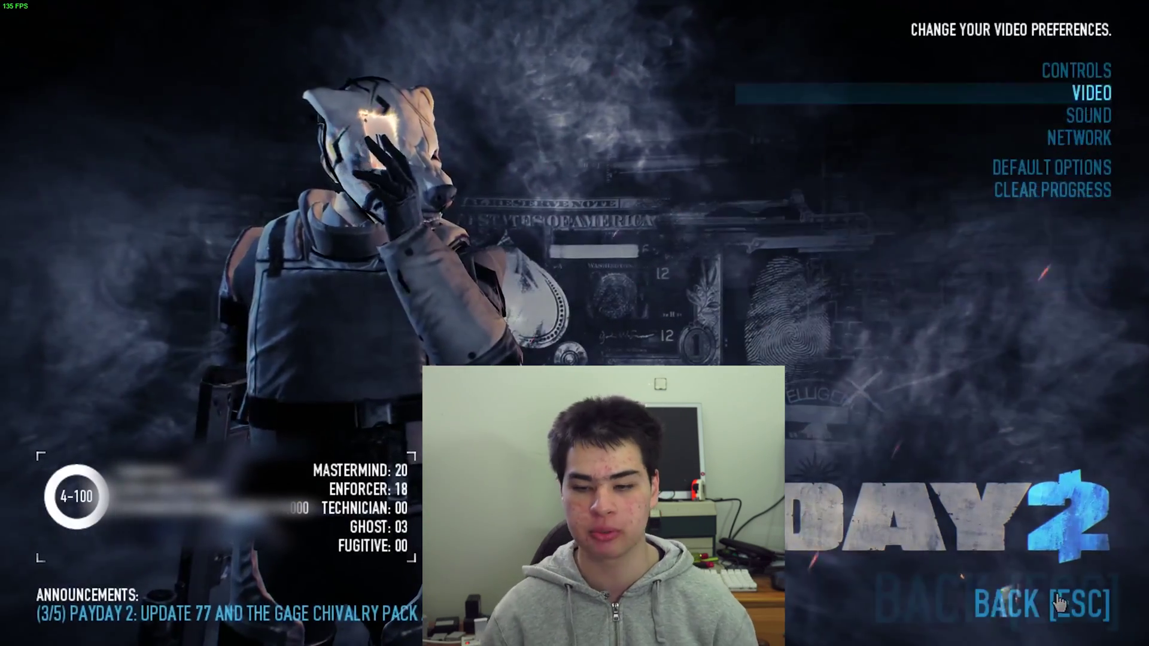
click(1058, 601)
click(978, 356)
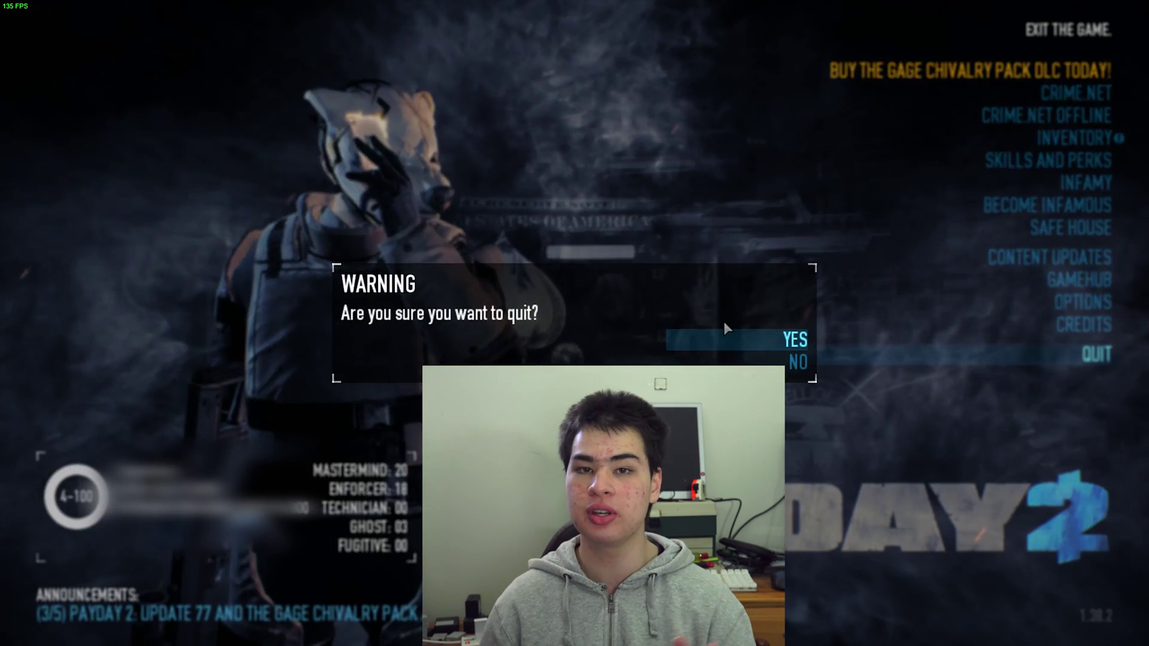